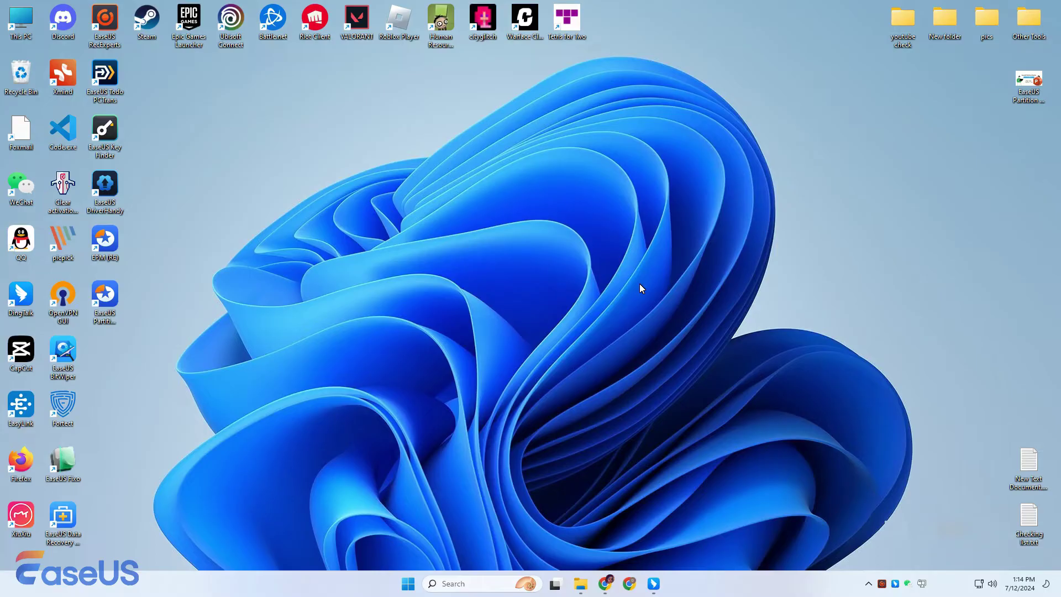
- Open This PC in File Explorer to see Local Disk (C:) with 10.6 GB free of 133 GB
click(579, 585)
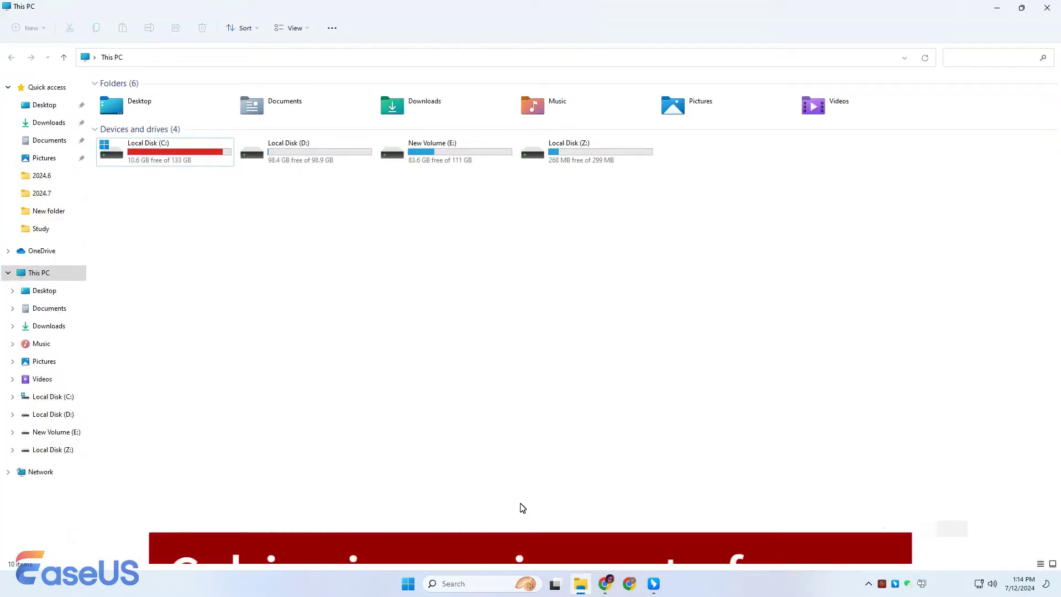
- Shrink D: in Disk Management to 93.54 GB, leaving 5.43 GB unallocated on Disk 0
click(205, 165)
key(super+x)
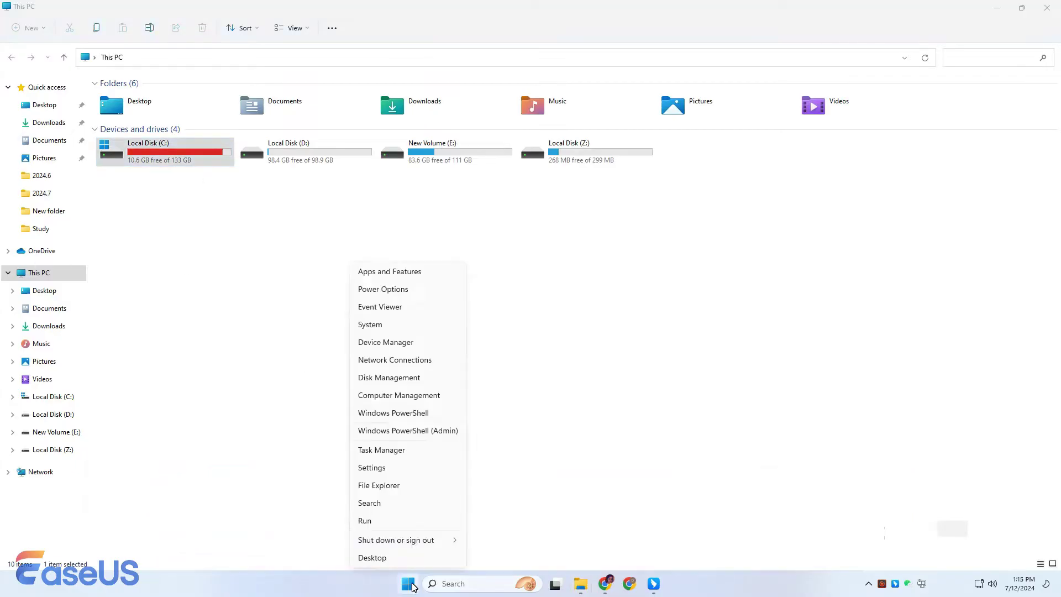
click(434, 380)
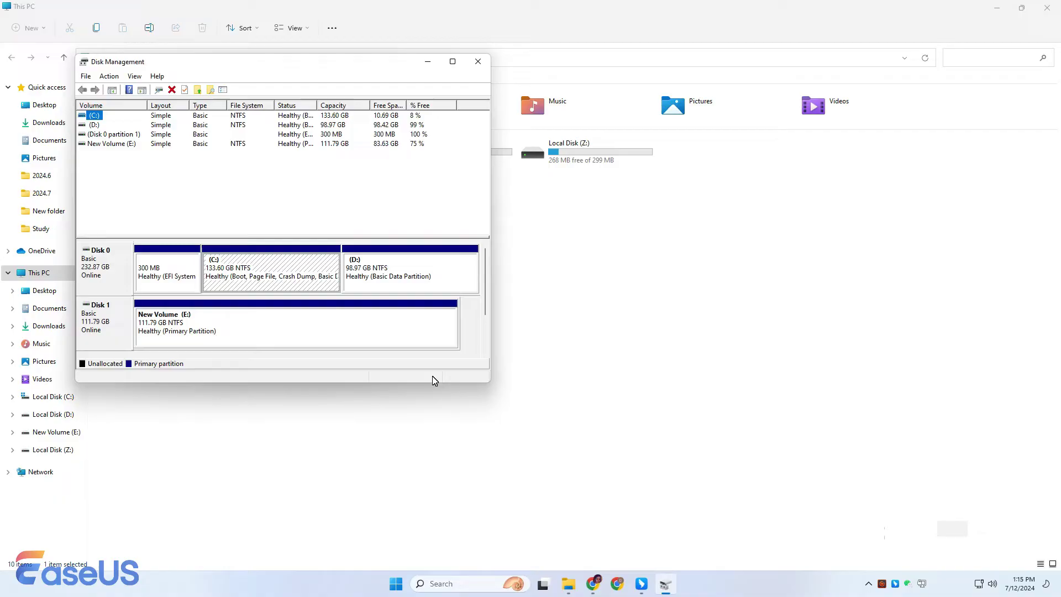
right_click(393, 288)
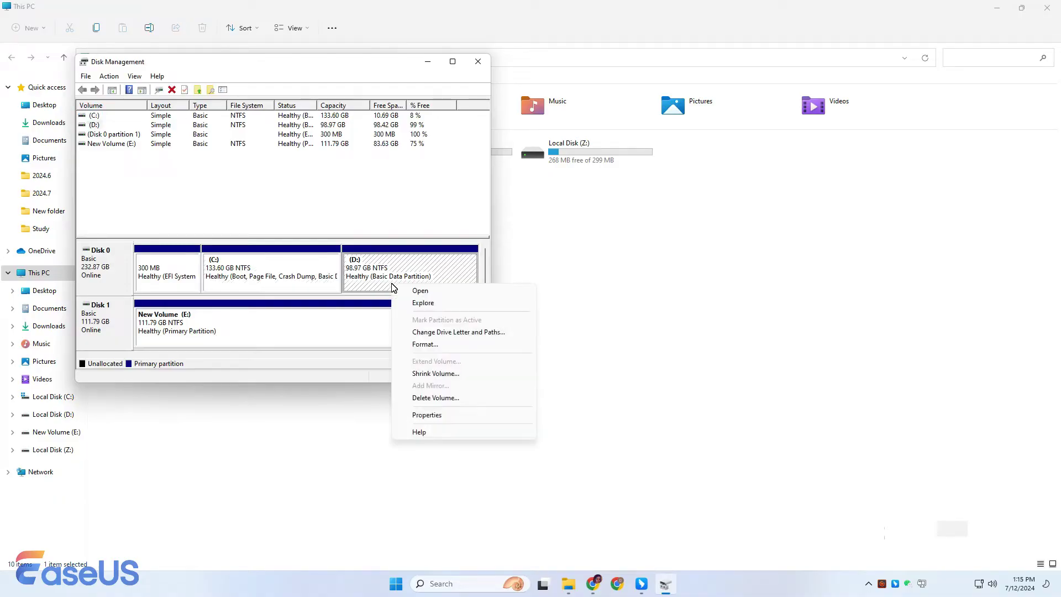
click(429, 372)
click(351, 286)
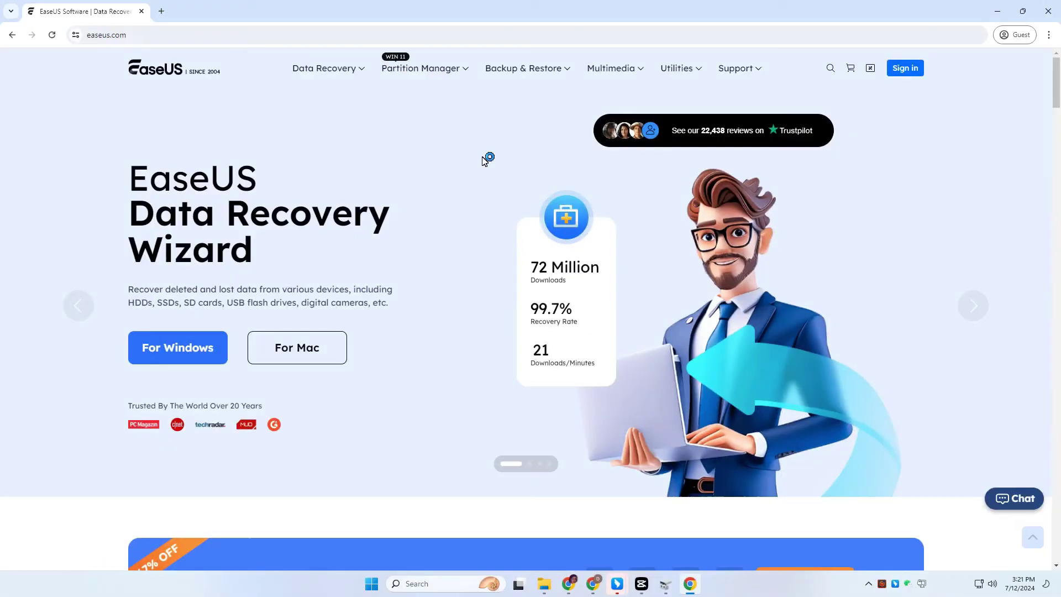
- Go to the Partition Master Pro page from the site's Partition Manager menu
mouse_move(466, 75)
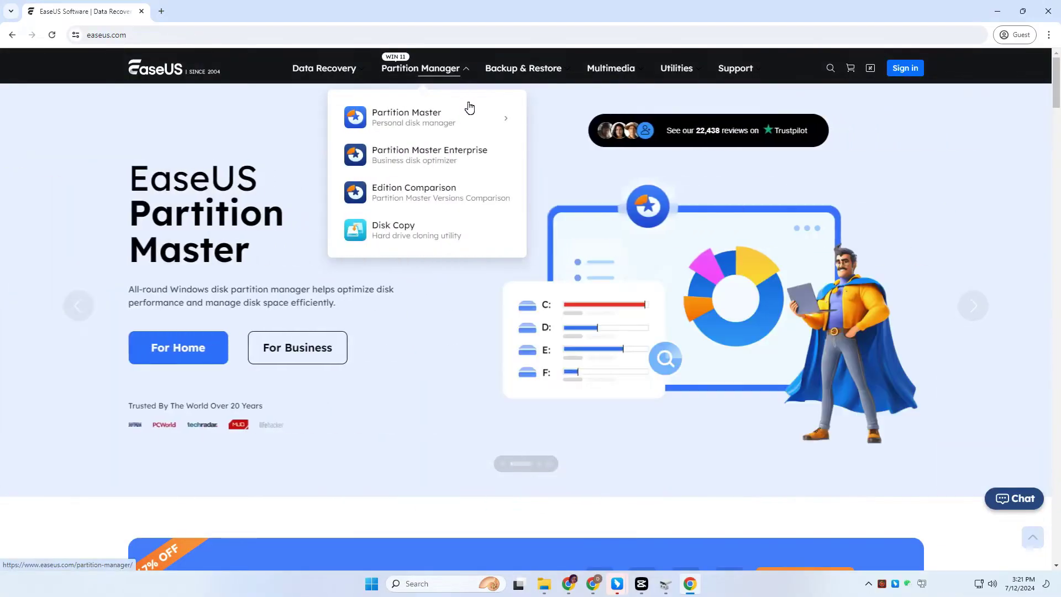
mouse_move(469, 113)
click(583, 139)
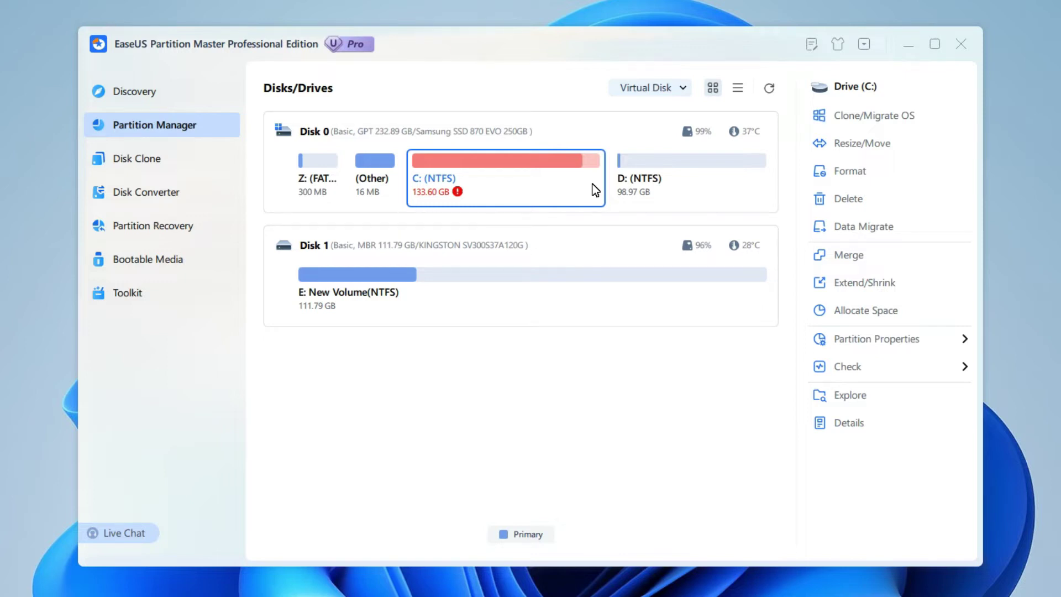
- Queue a resize that frees space at the start of D: and extends C: to 185.59 GB
right_click(697, 173)
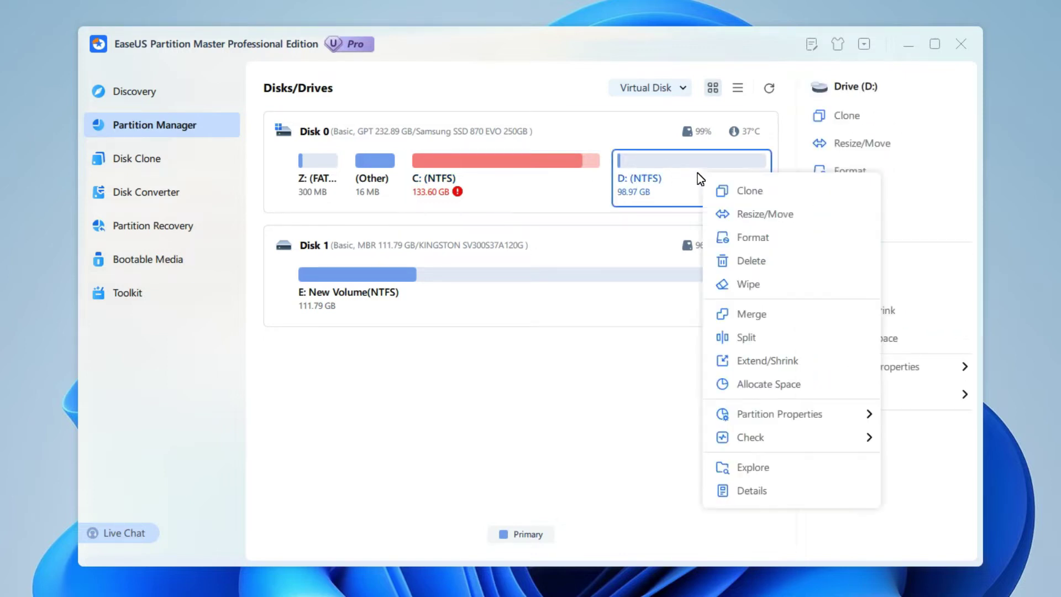
click(773, 214)
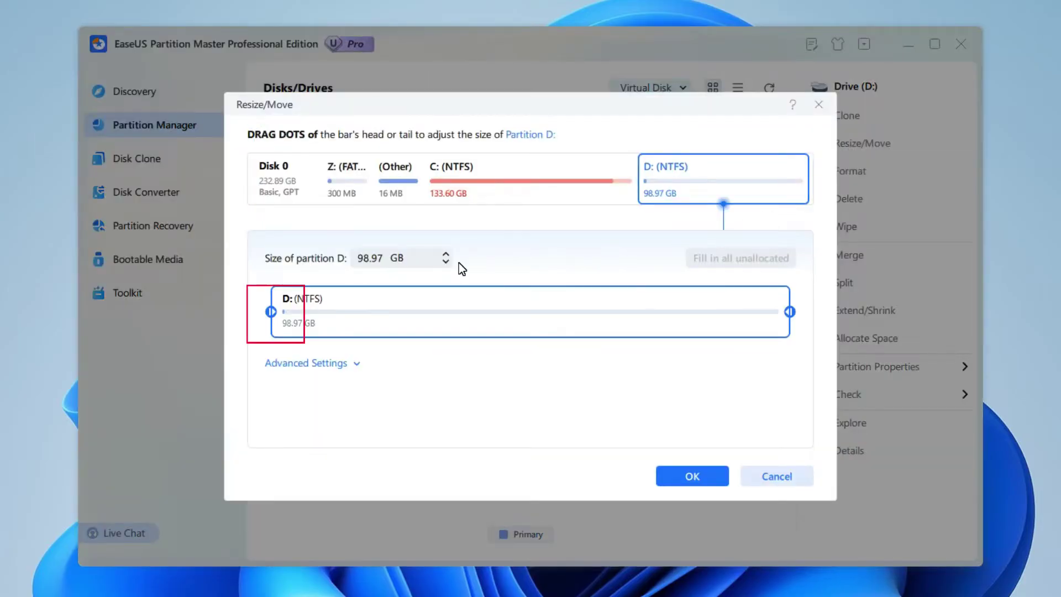
drag(286, 326, 548, 346)
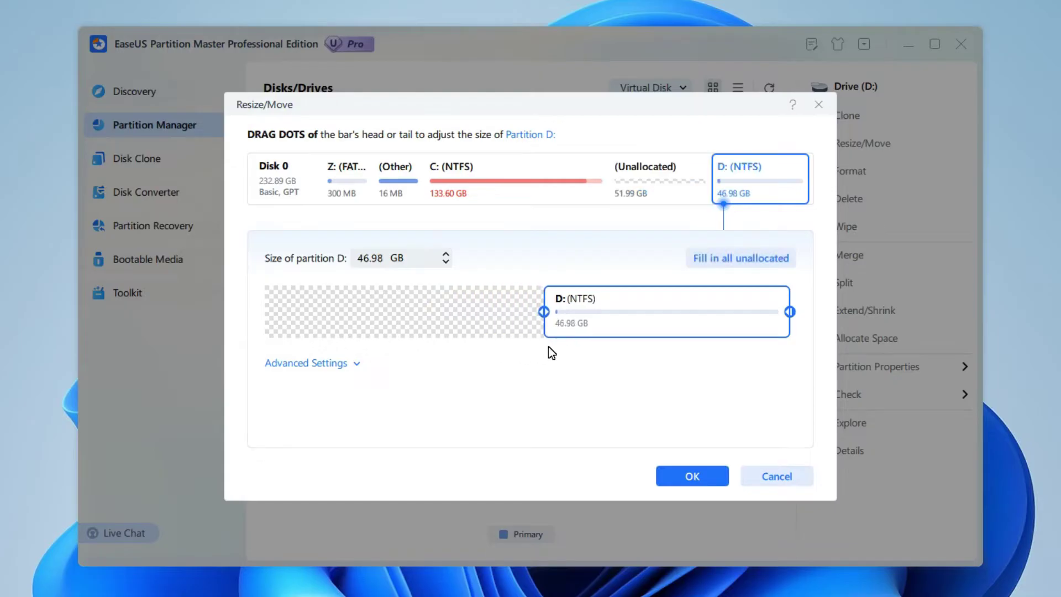
click(572, 200)
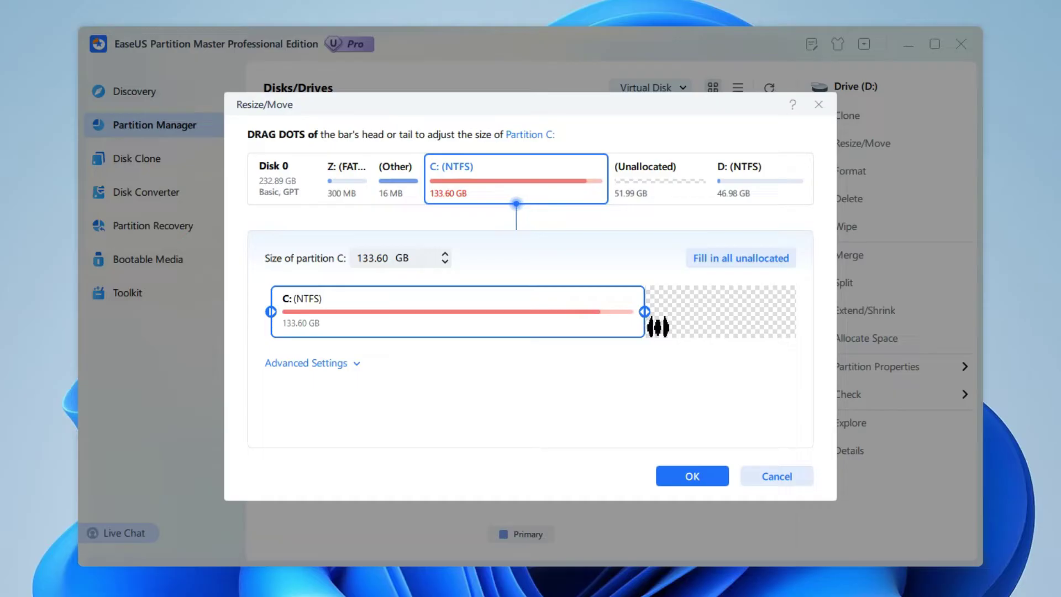
drag(657, 326, 812, 330)
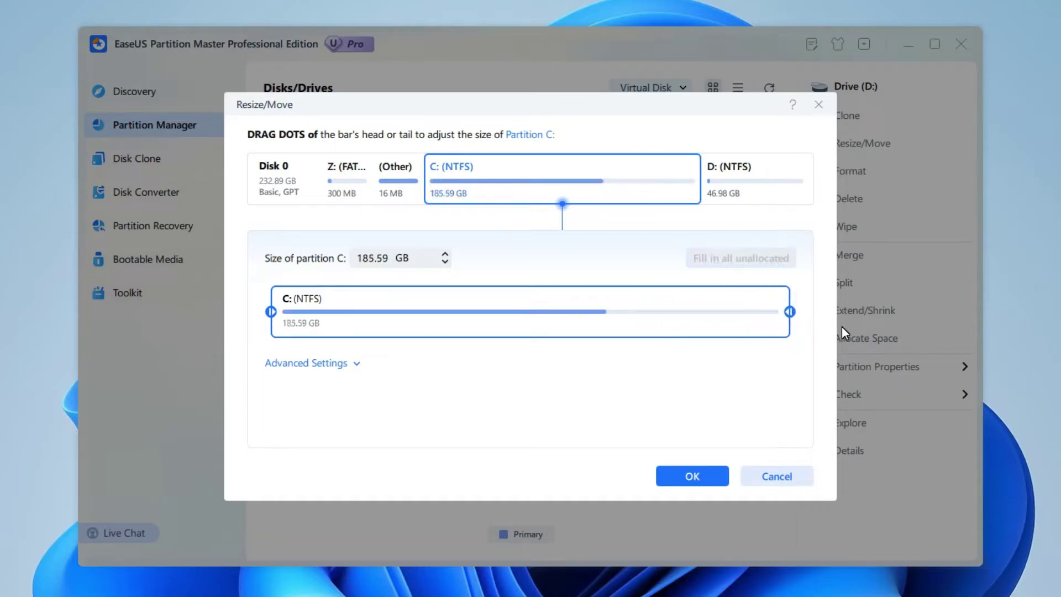
click(692, 477)
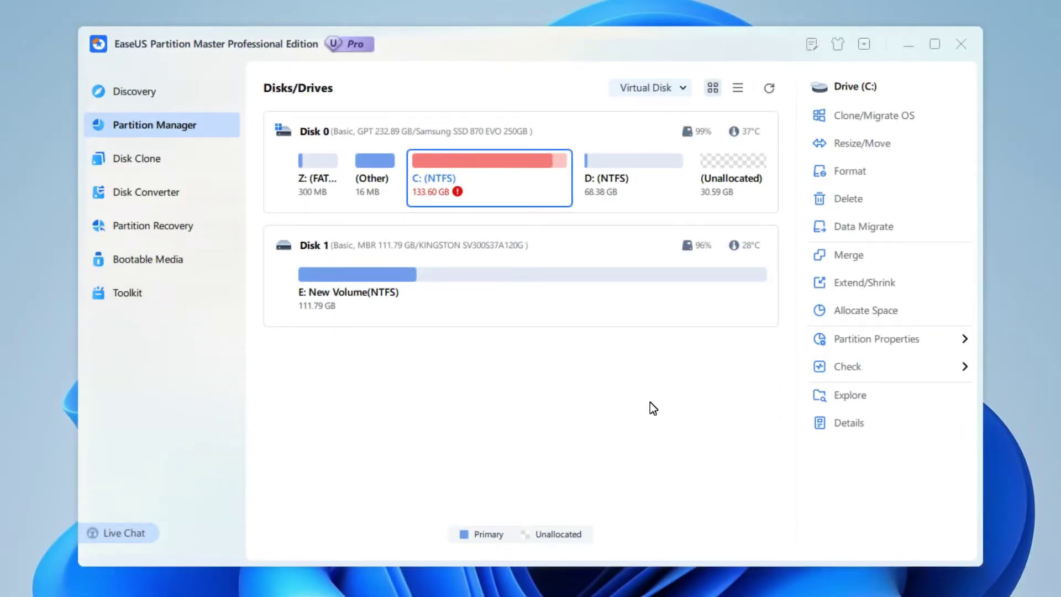
- Resize C: into the unallocated space, making it 164.19 GB
right_click(505, 199)
click(557, 232)
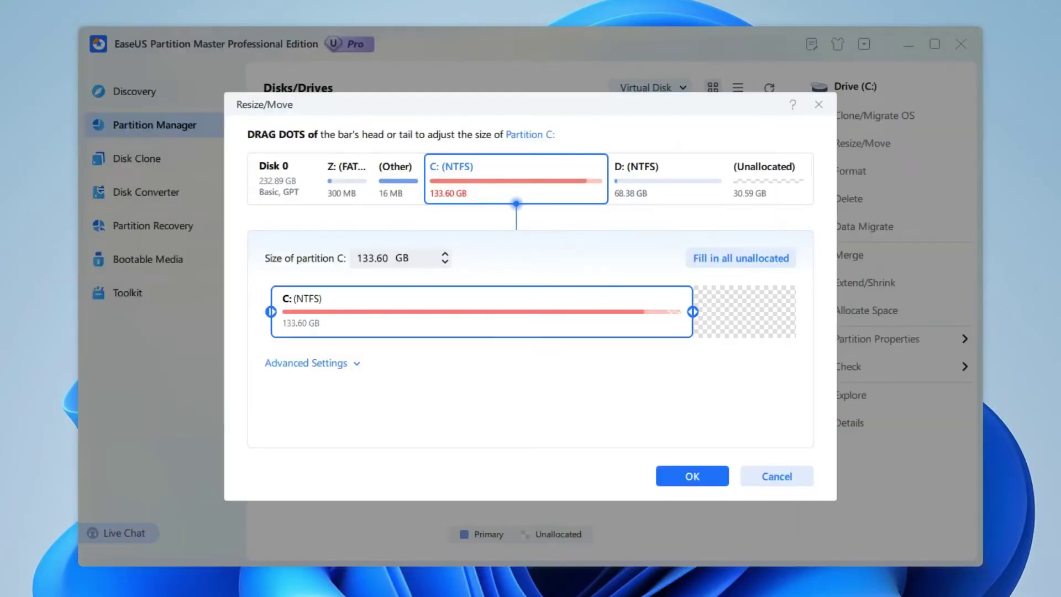
drag(693, 312, 826, 323)
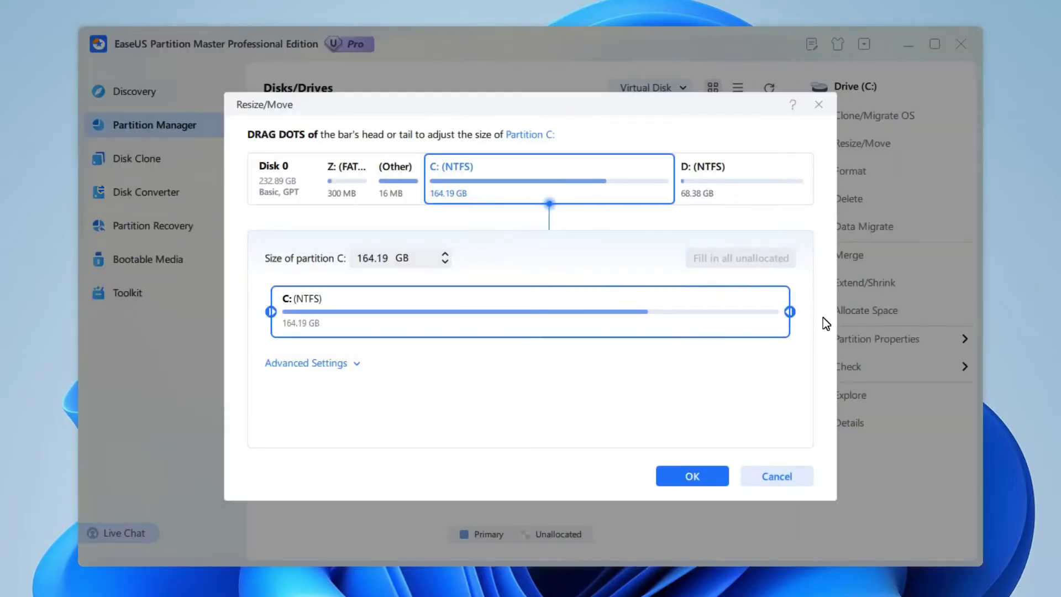
click(716, 475)
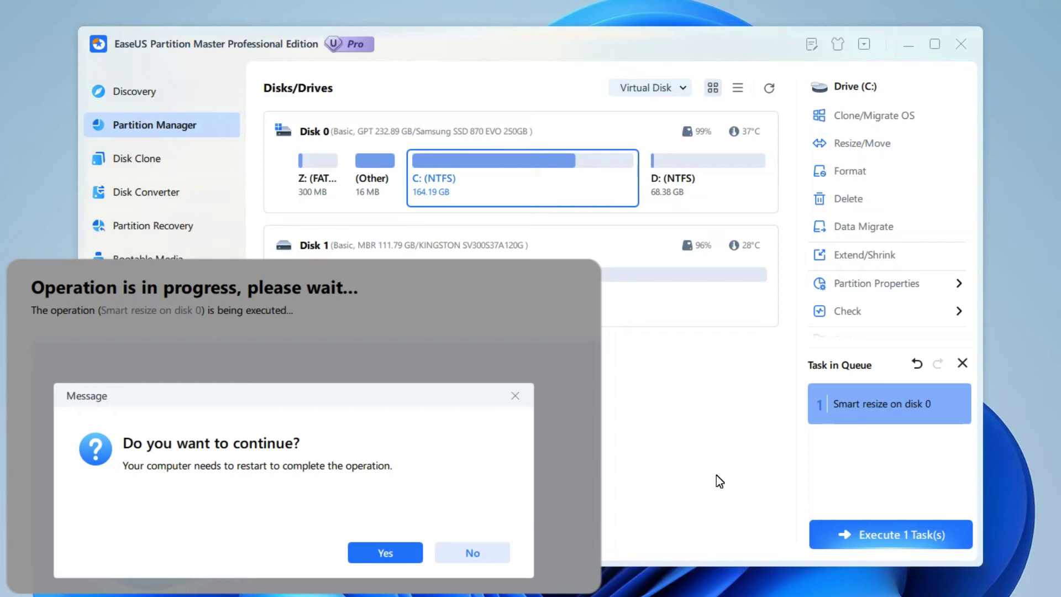
- Execute and apply the pending resize task, then return to the disk overview
click(823, 533)
click(629, 436)
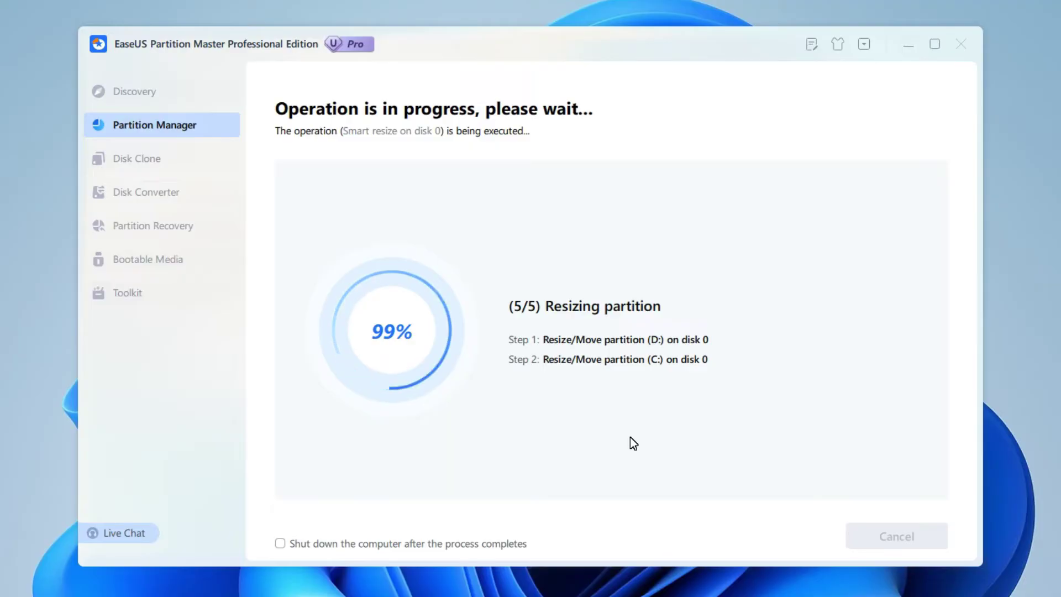
click(897, 536)
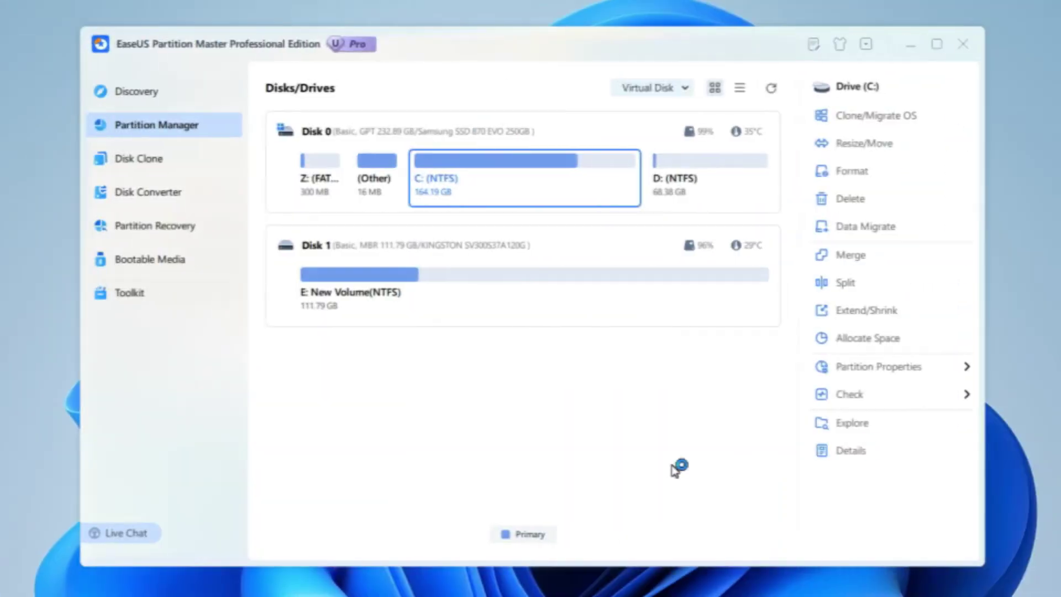
- Set up a merge of C: with D: (NTFS), previewing one 232.58 GB C: partition
right_click(575, 182)
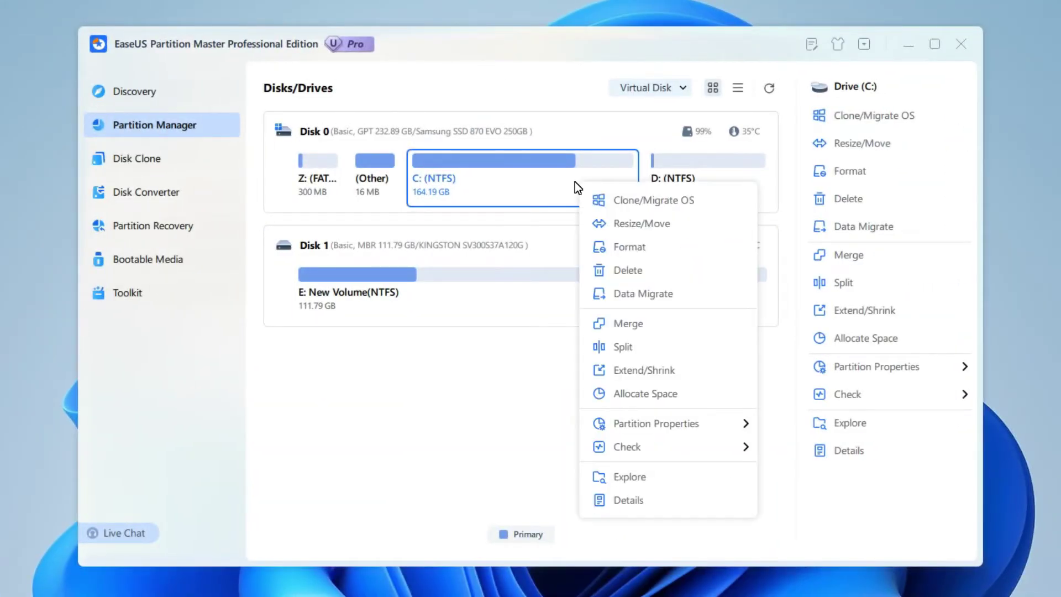
click(676, 321)
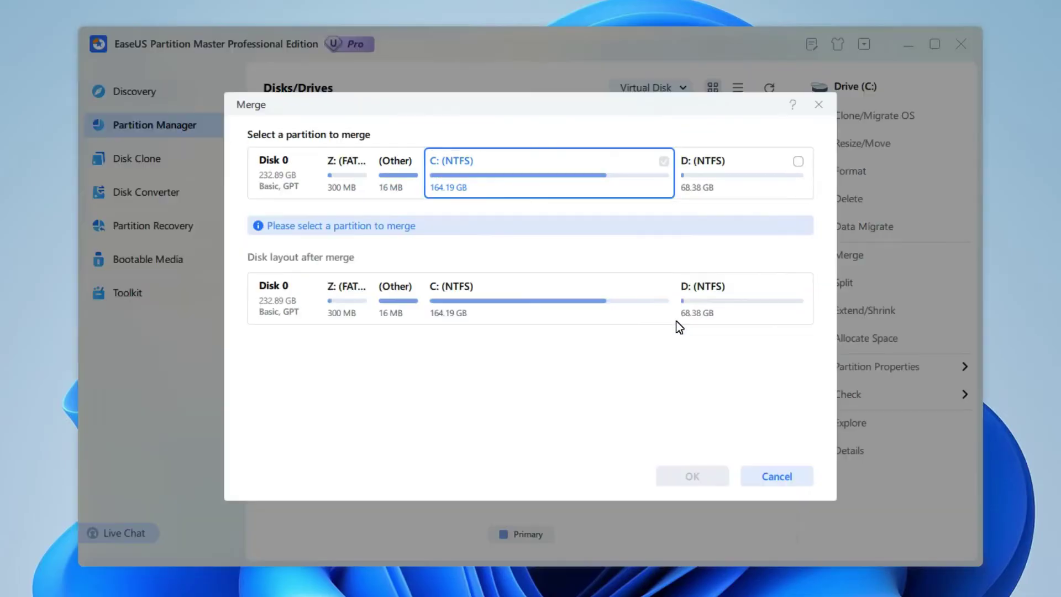
click(793, 176)
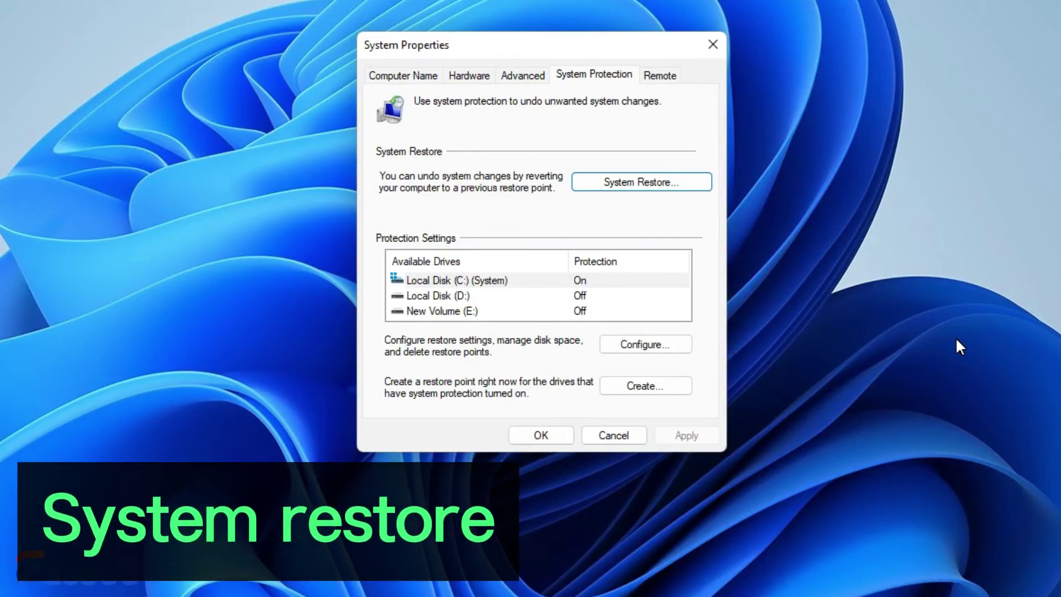
- Bring up the Virtual Memory settings showing 6381 MB of paging file currently allocated
click(680, 193)
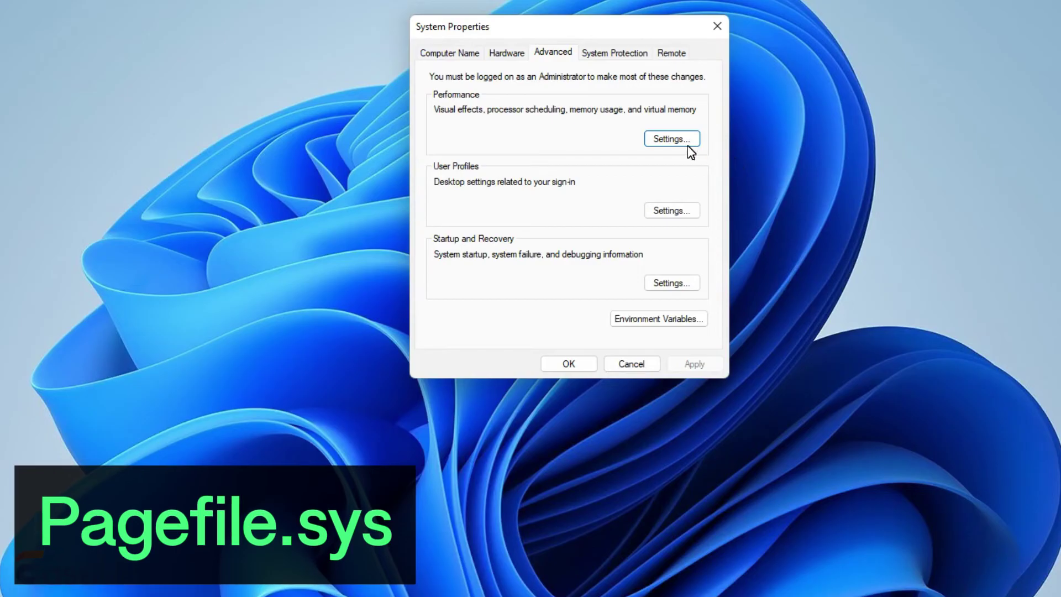
click(681, 144)
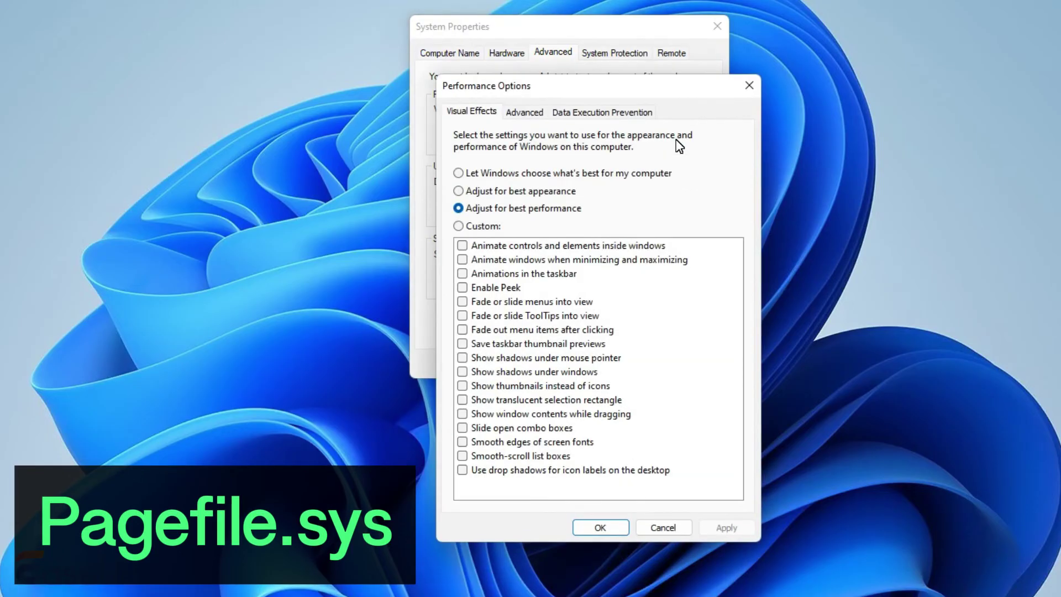
click(523, 112)
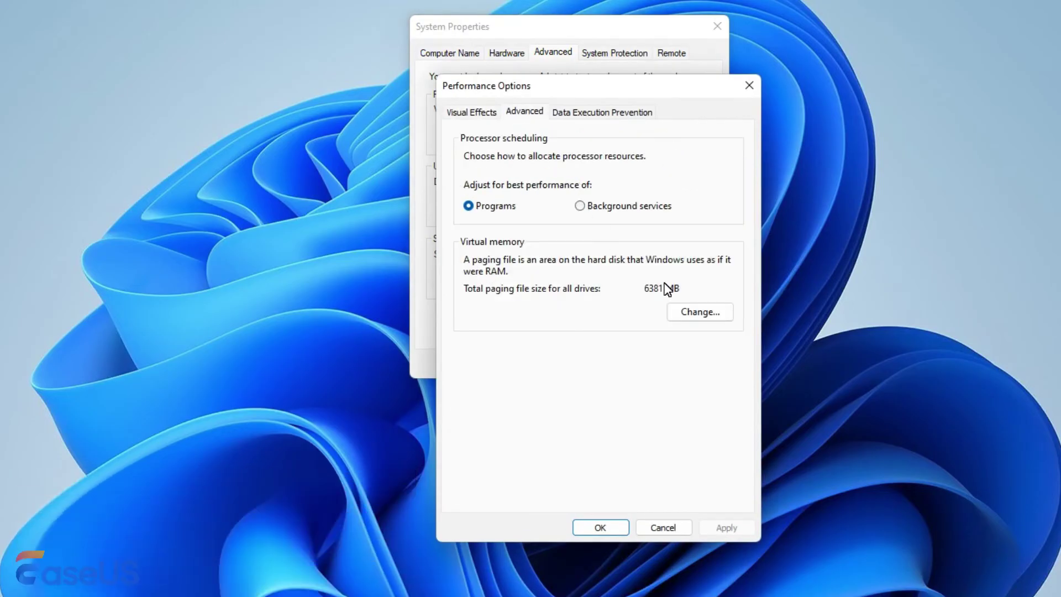
click(711, 316)
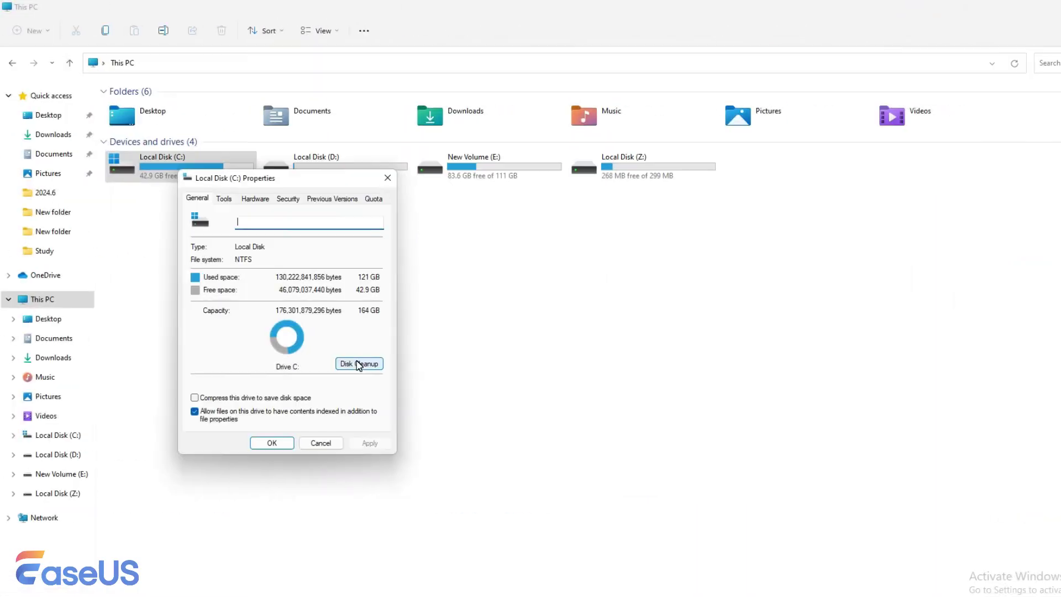
- Run Disk Cleanup on C: and review the Files to delete list, 1.03 GB selected
click(359, 364)
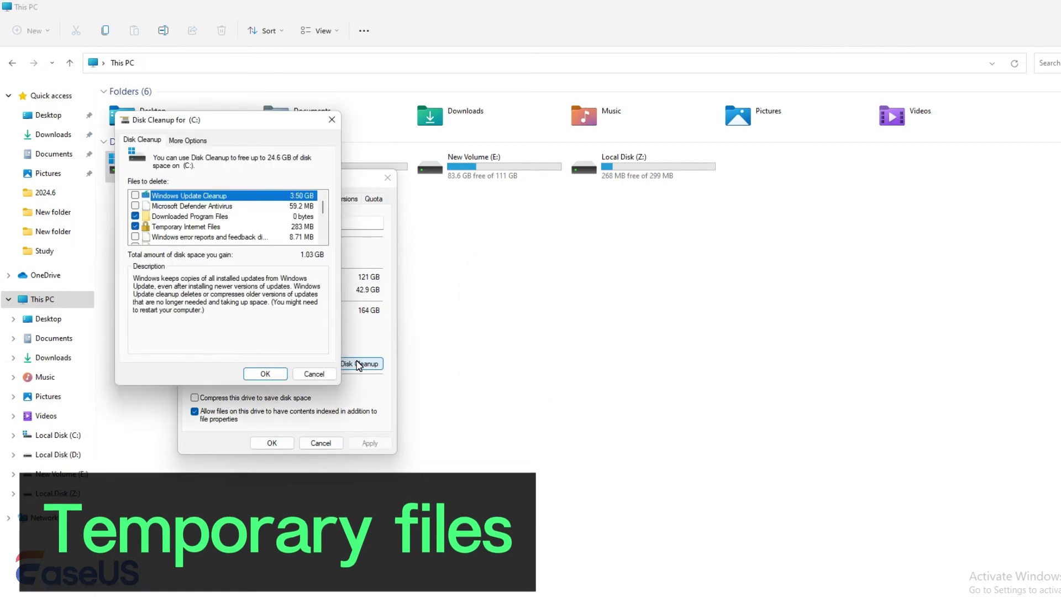
scroll(264, 229, down, 1)
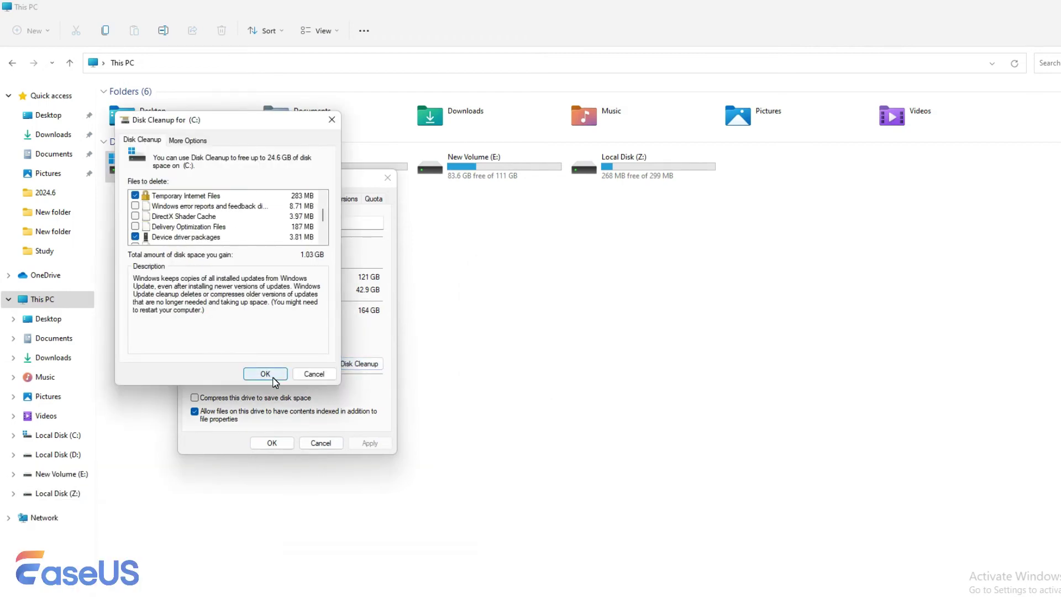